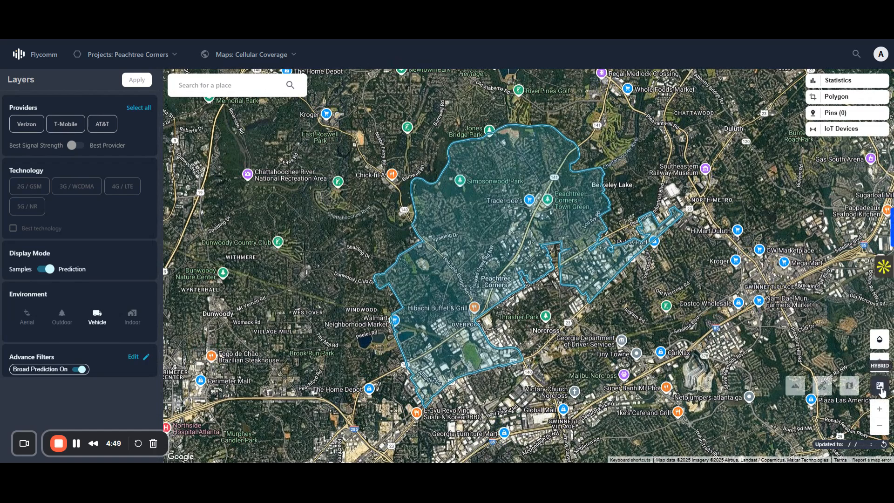
Step: Preview alternative base map styles, then restore the hybrid view
left_click(849, 387)
left_click(849, 387)
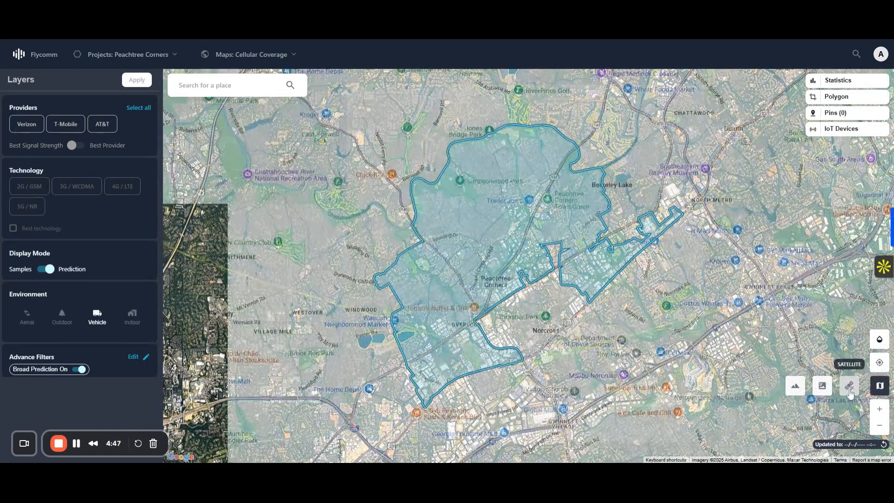
left_click(823, 390)
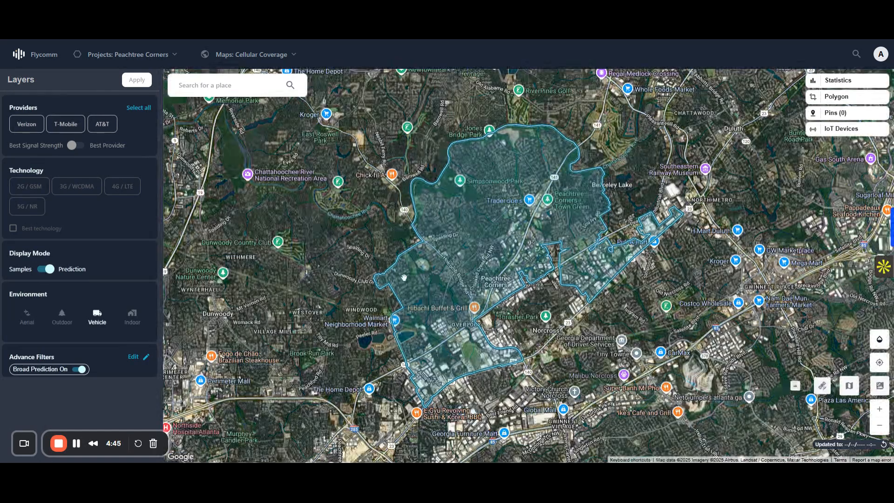
Step: Choose Verizon as the provider and 4G / LTE as the technology, with the RSRP signal metric
left_click(29, 131)
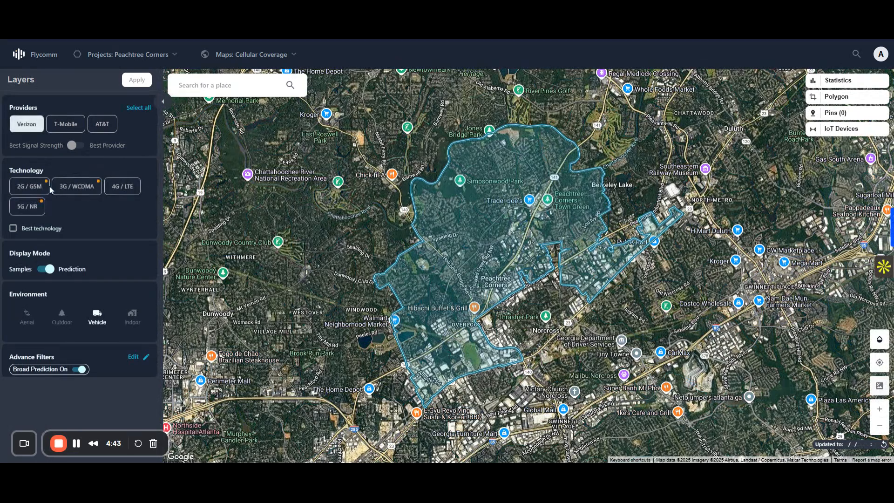
left_click(123, 187)
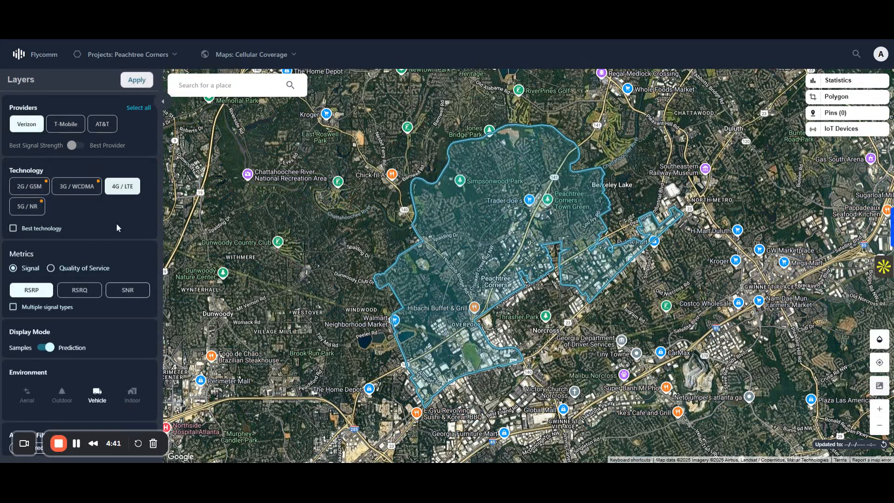
left_click(50, 268)
left_click(13, 268)
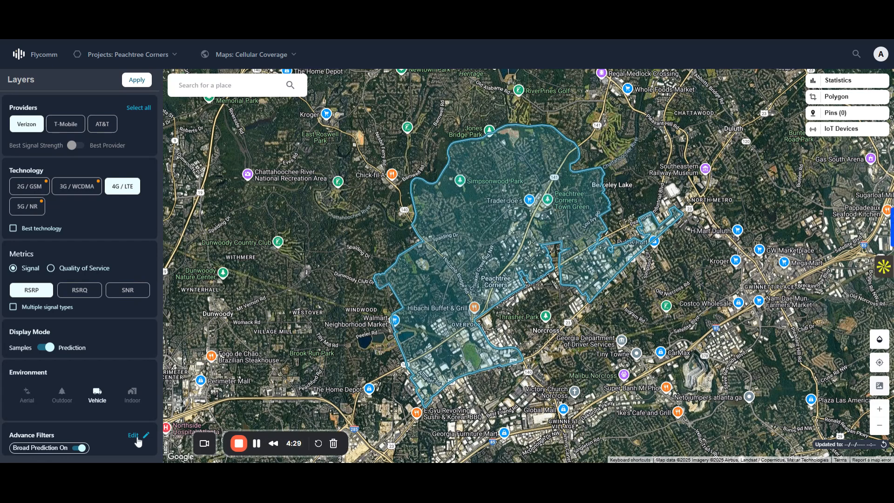
Step: Examine the data source and band options in the advanced filters, and close them without selecting any
left_click(132, 436)
left_click(390, 186)
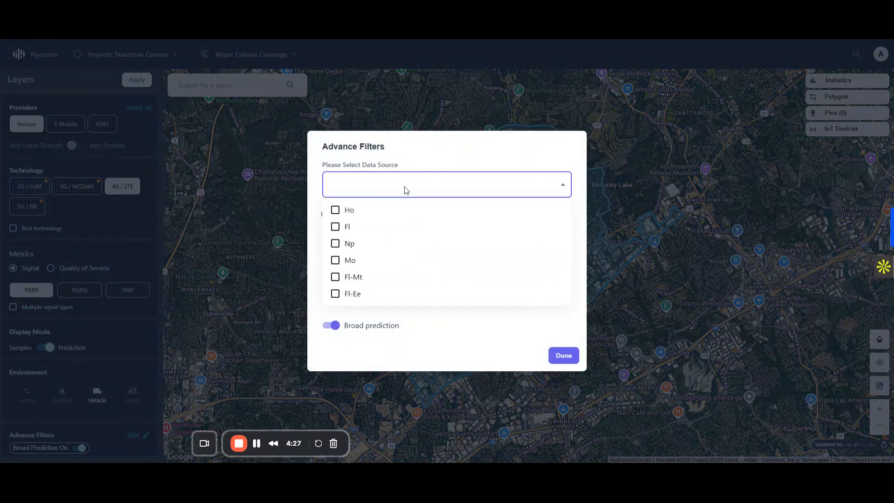
left_click(418, 161)
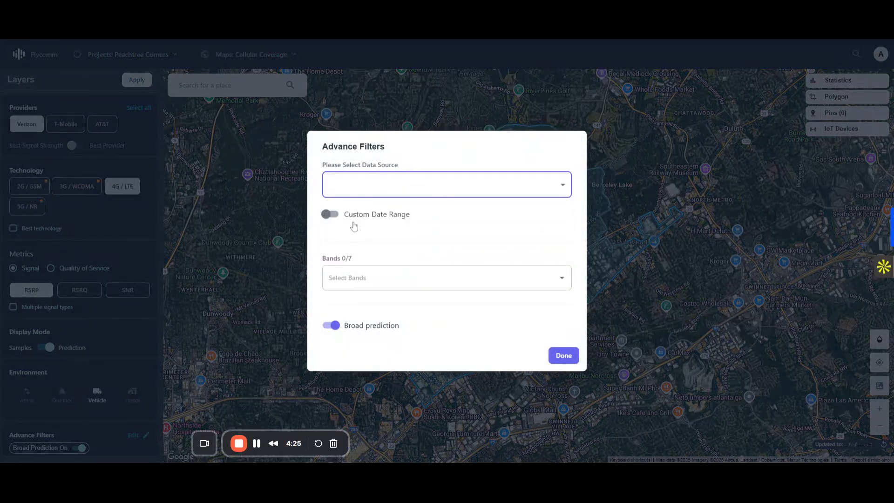
left_click(408, 275)
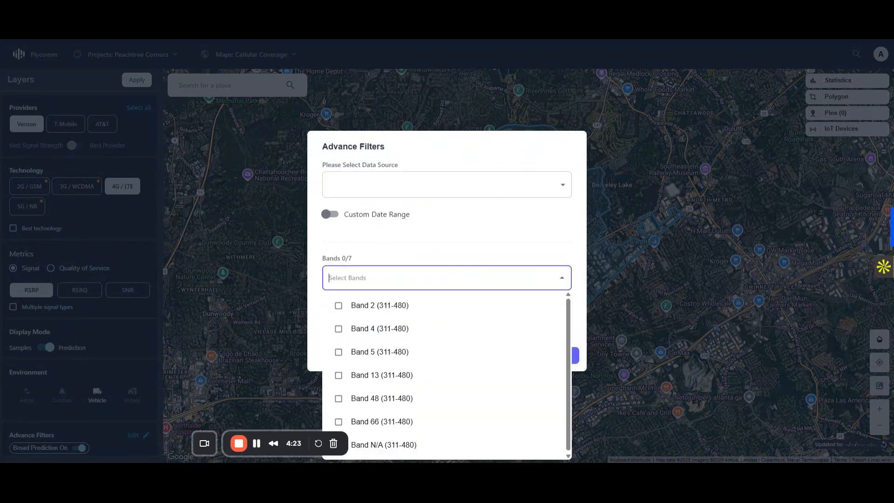
left_click(431, 240)
left_click(429, 264)
left_click(438, 239)
left_click(241, 241)
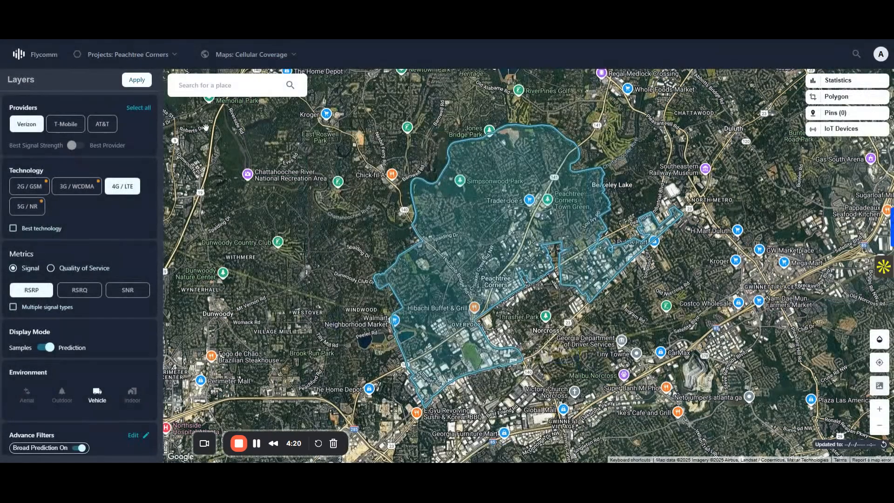
Step: Apply the layer filters to show the predicted Verizon 4G coverage across Peachtree Corners
left_click(141, 78)
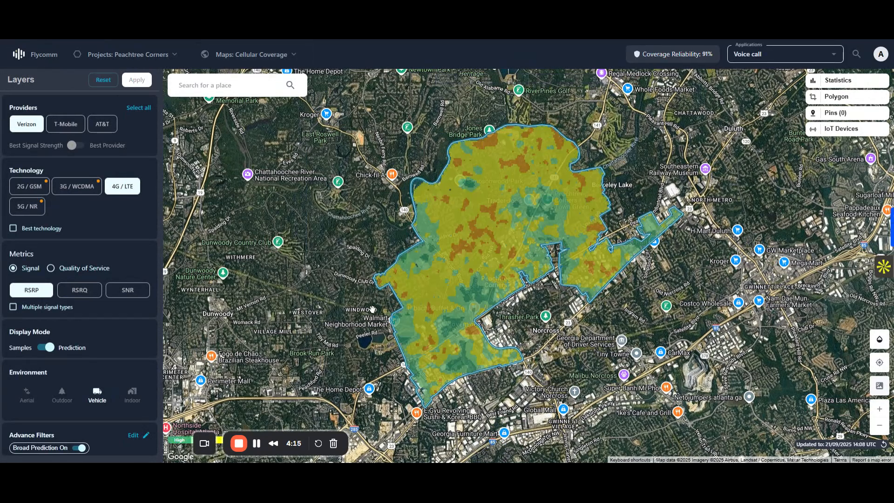
left_click_drag(282, 440, 407, 440)
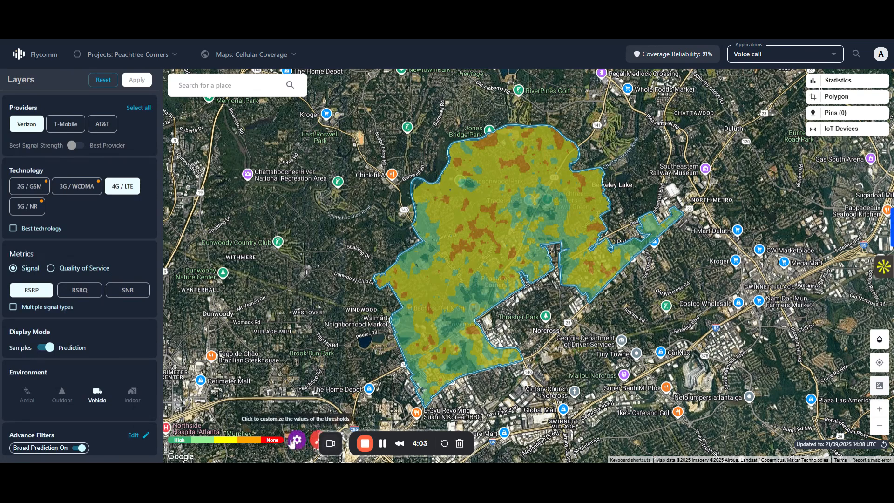
mouse_move(422, 334)
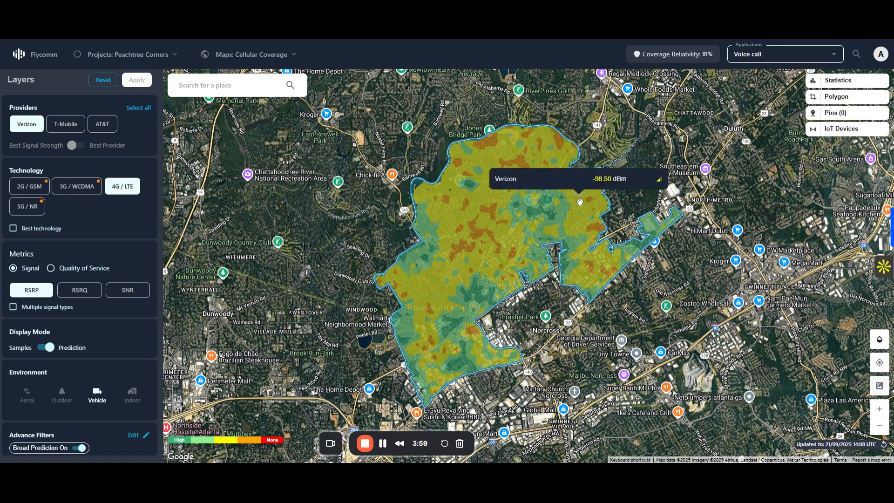
Step: Display the collected samples instead of the prediction and inspect them within the Peachtree Corners boundary
left_click(47, 347)
left_click(138, 83)
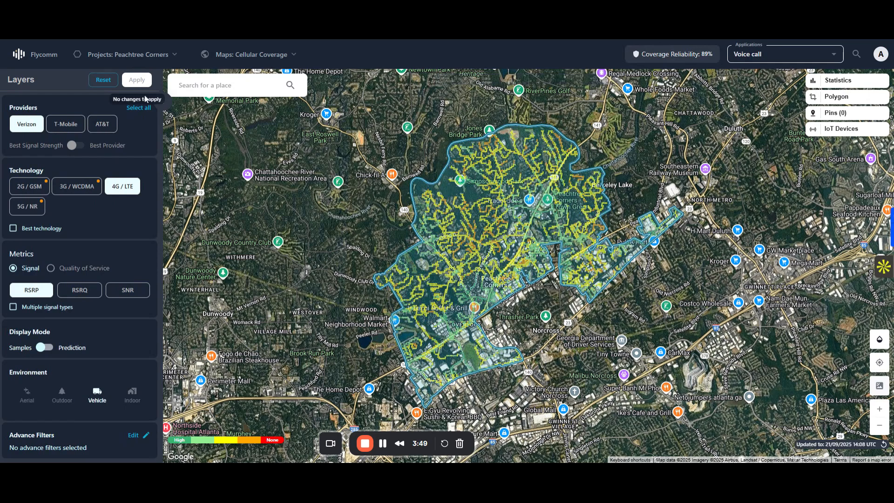
scroll(507, 237, "up", 1)
left_click_drag(576, 305, 609, 384)
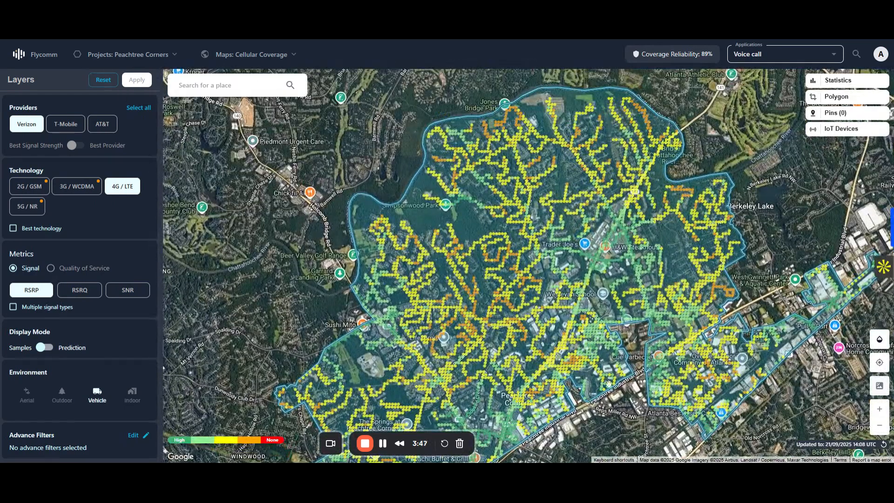
mouse_move(478, 295)
left_mouse_down()
mouse_move(464, 201)
mouse_move(462, 298)
left_mouse_up()
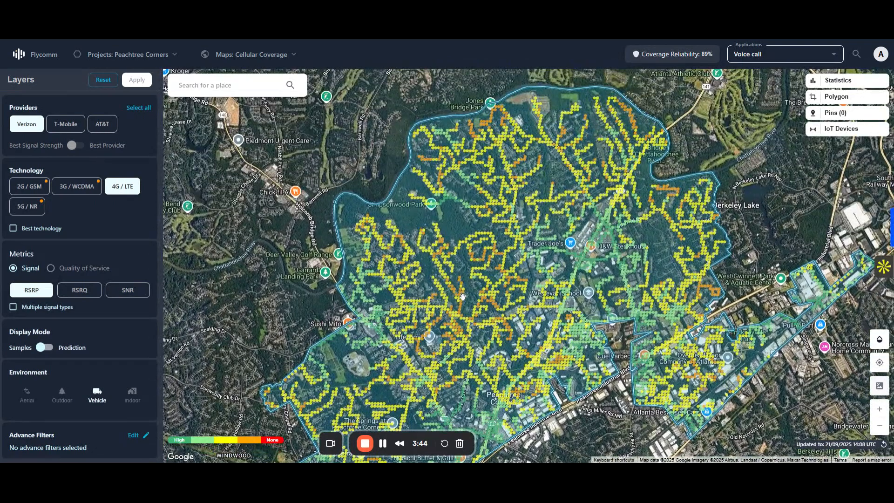
mouse_move(457, 224)
left_mouse_down()
mouse_move(458, 234)
mouse_move(451, 214)
left_mouse_up()
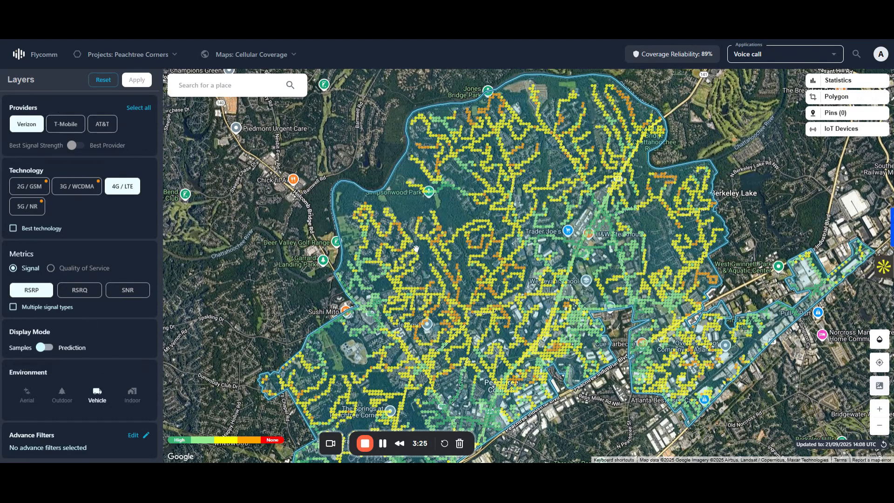
Step: Set the display mode to Prediction and check Verizon's predicted signal strength at points on the map
left_click(45, 347)
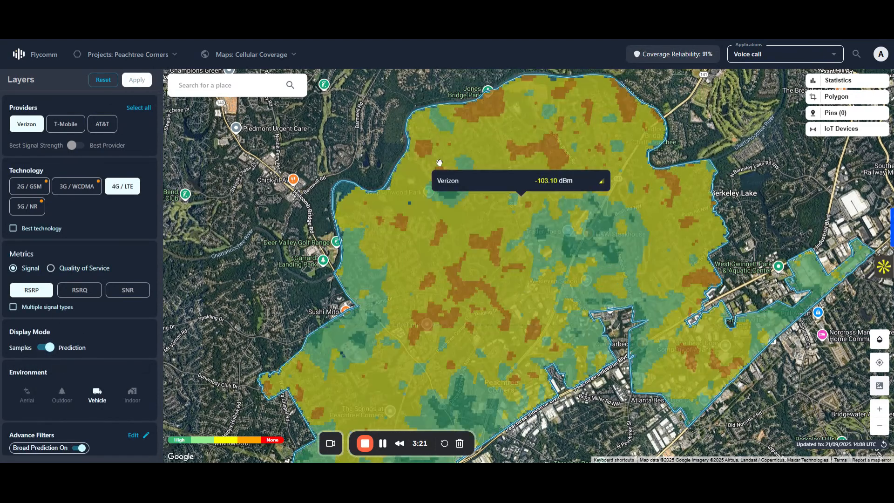
mouse_move(510, 266)
left_mouse_down()
mouse_move(529, 267)
mouse_move(498, 253)
left_mouse_up()
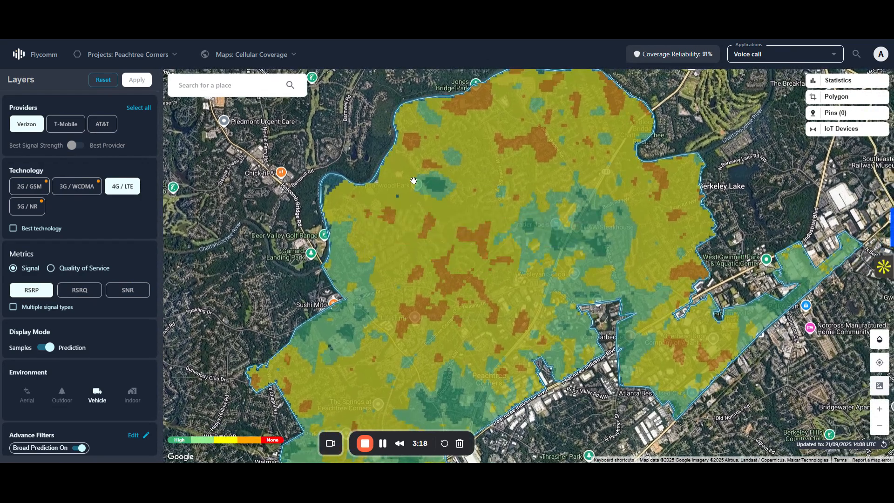
mouse_move(457, 220)
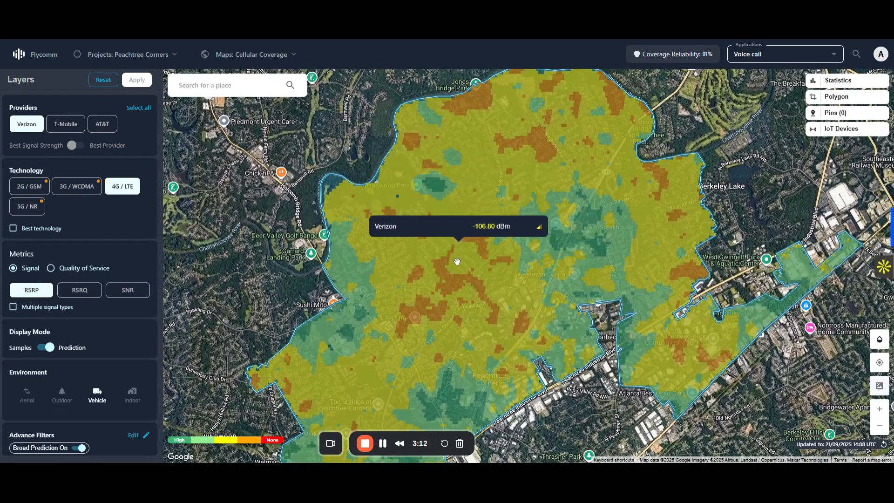
Step: Include Verizon, T-Mobile and AT&T in the coverage layer, apply the selection and compare their signal values at map points
left_click(66, 124)
left_click(140, 108)
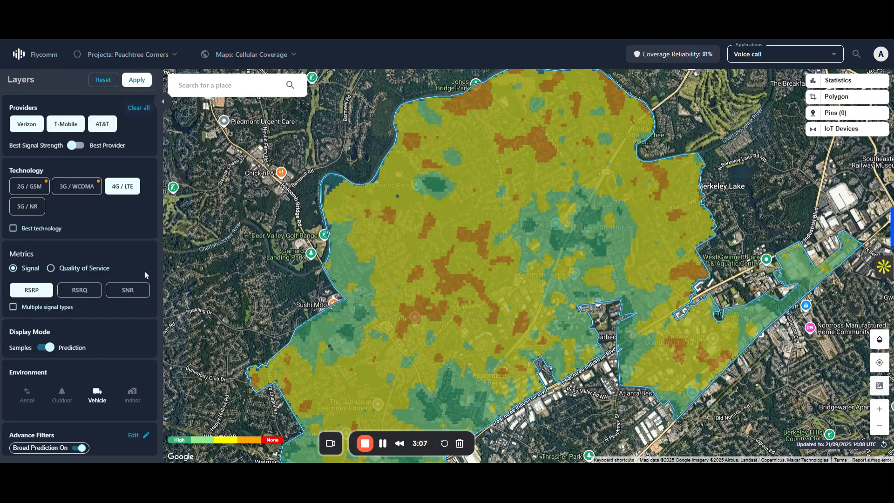
left_click(137, 80)
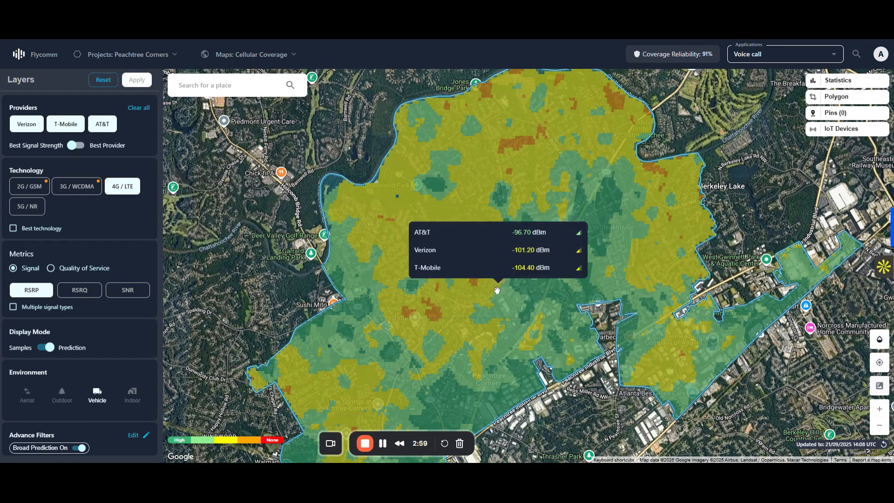
mouse_move(525, 287)
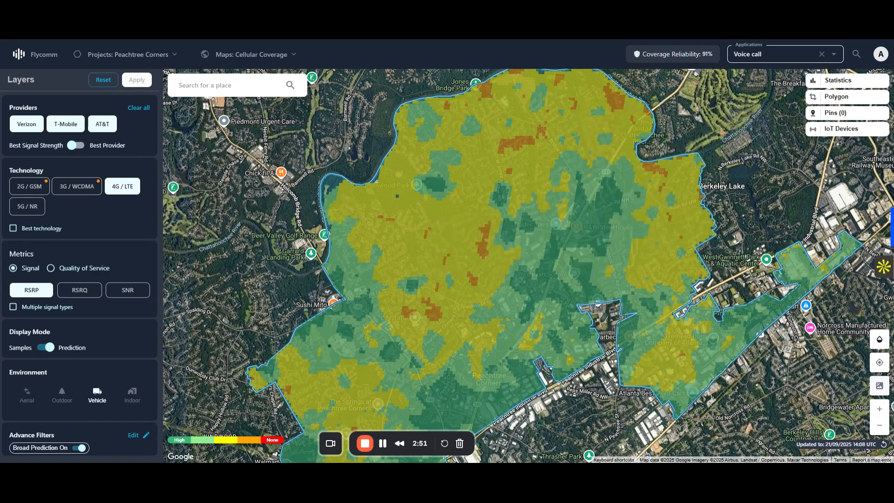
Step: Evaluate the coverage for the Video sharing application
left_click(834, 55)
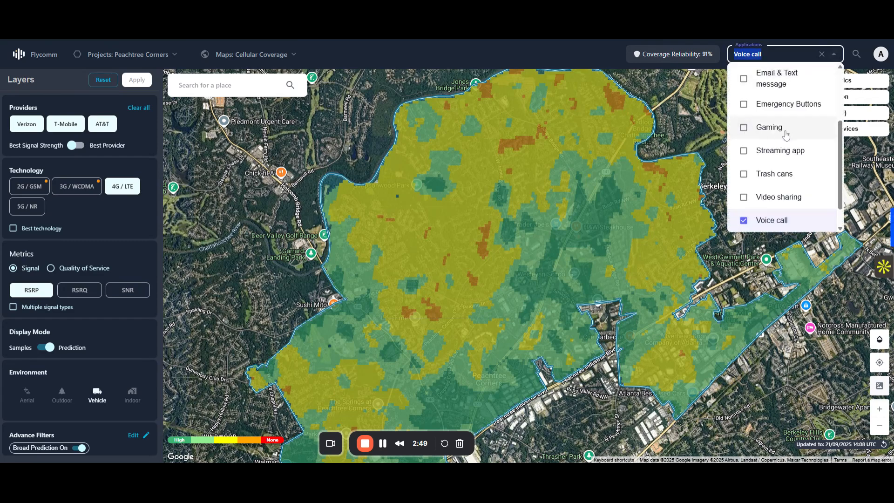
left_click(790, 198)
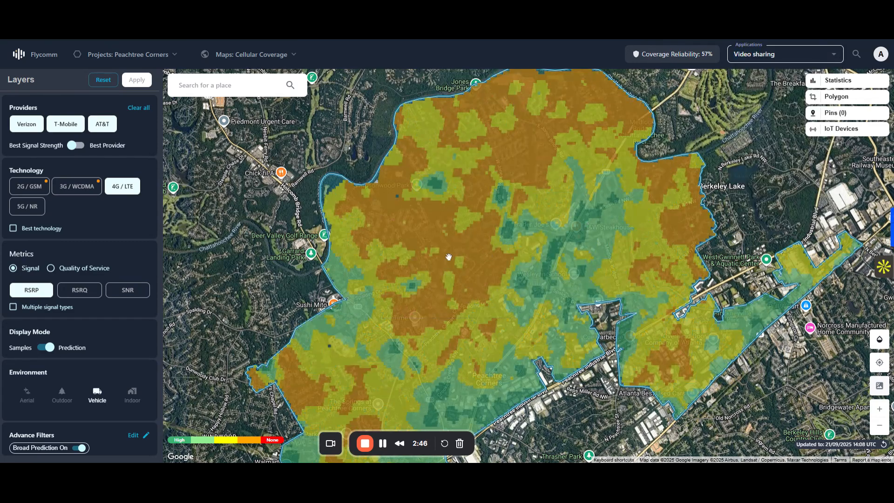
Step: Preview the coverage for the Indoor environment, then reapply the Vehicle environment
left_click(133, 393)
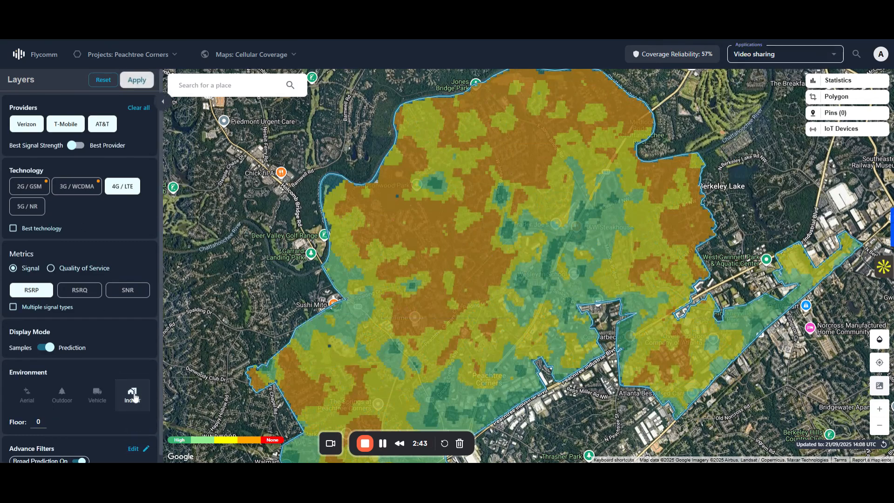
left_click(136, 79)
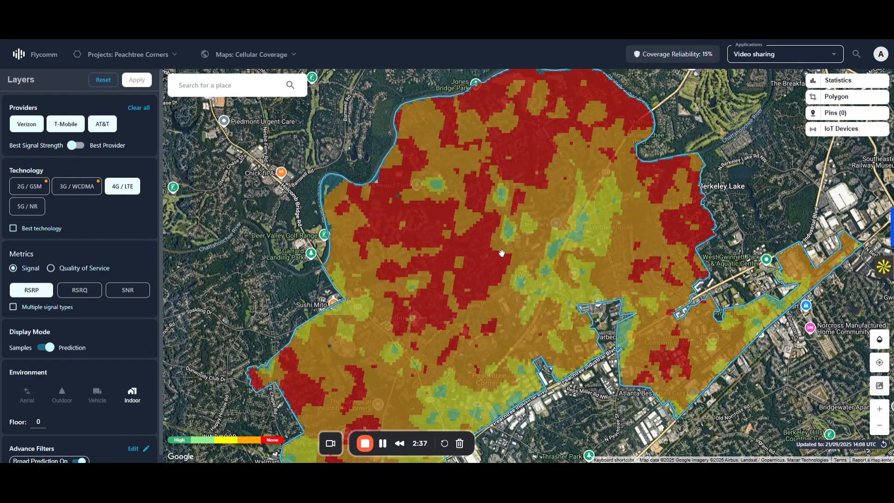
left_click(97, 395)
left_click(137, 81)
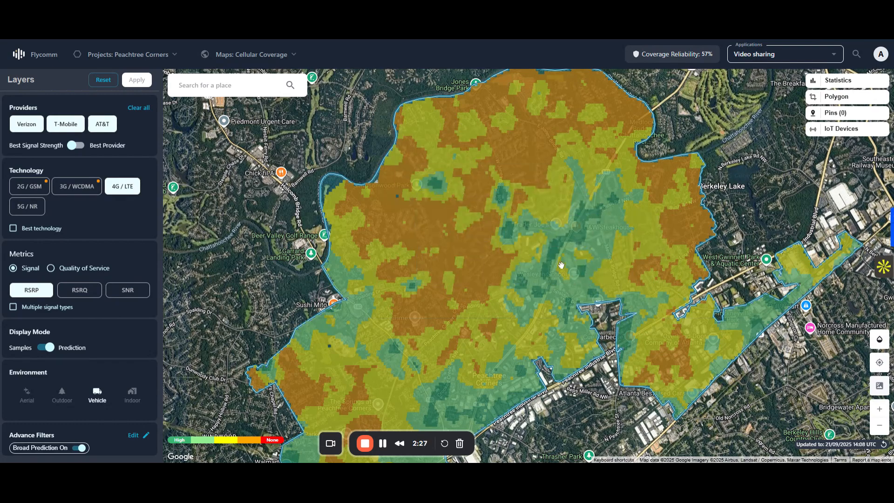
Step: Color the coverage map by best provider instead of best signal strength
left_click_drag(494, 242, 455, 230)
left_click(75, 145)
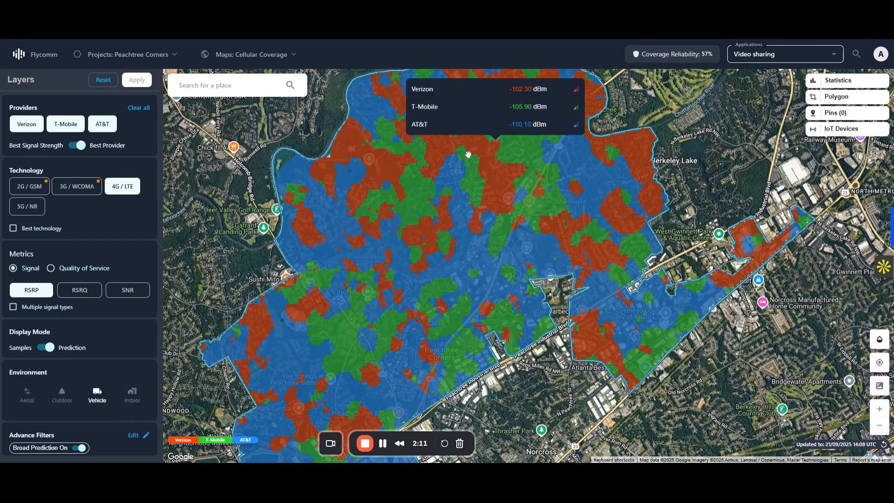
Step: Open the statistics and examine the providers' shares, coverage performance, coverage distribution and application quality
left_click(836, 80)
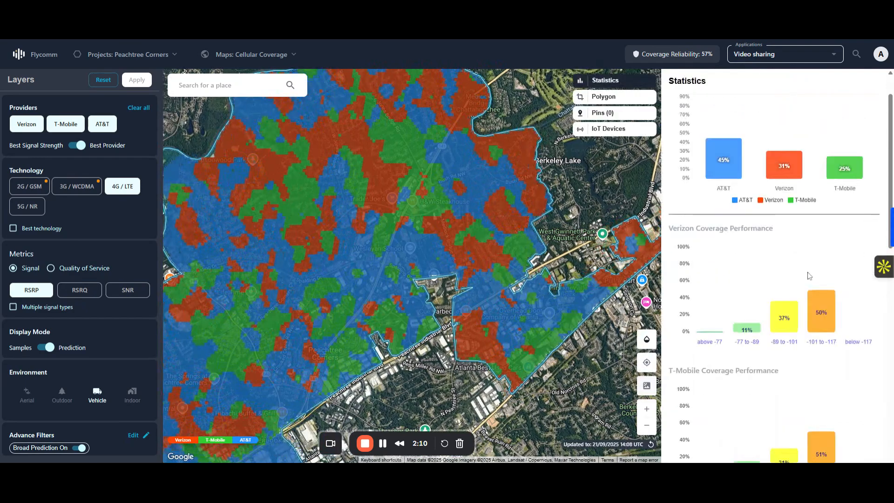
mouse_move(728, 155)
left_click_drag(318, 241, 383, 227)
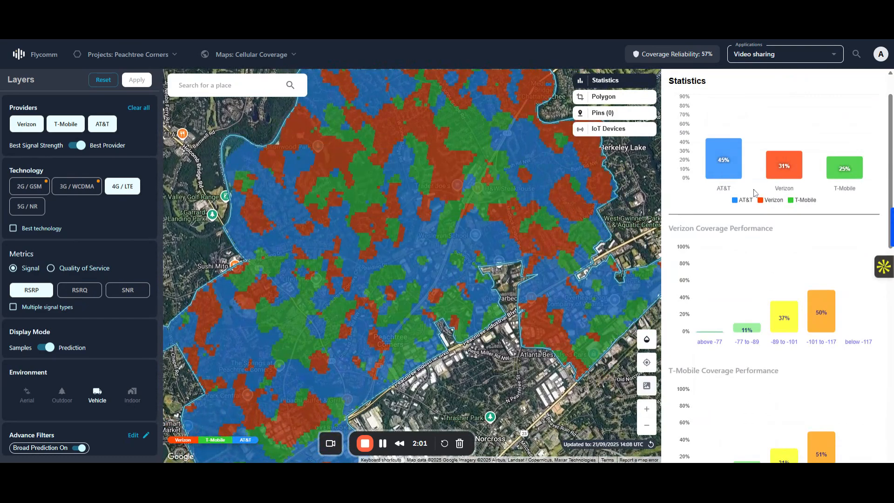
mouse_move(846, 176)
scroll(751, 191, "down", 1)
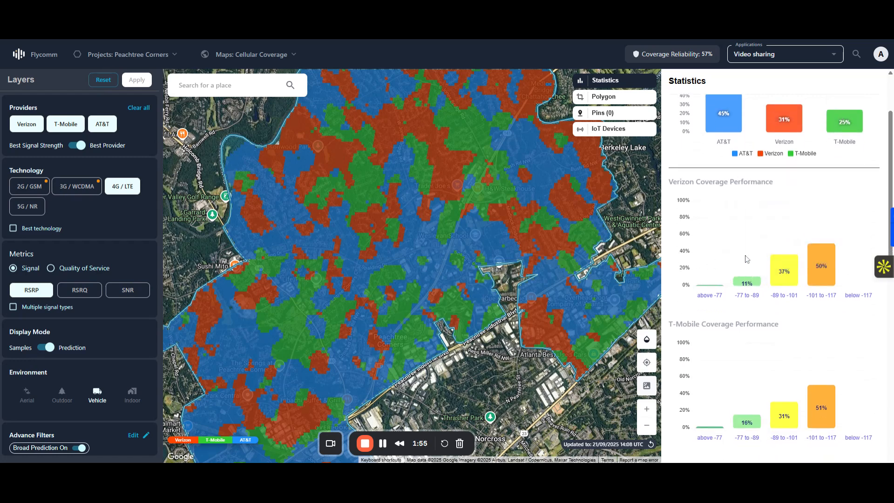
scroll(696, 203, "down", 9)
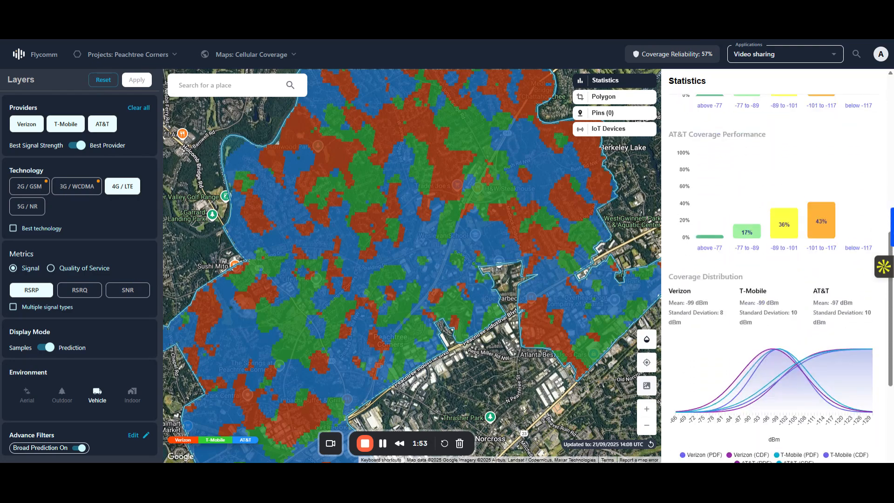
scroll(739, 191, "down", 1)
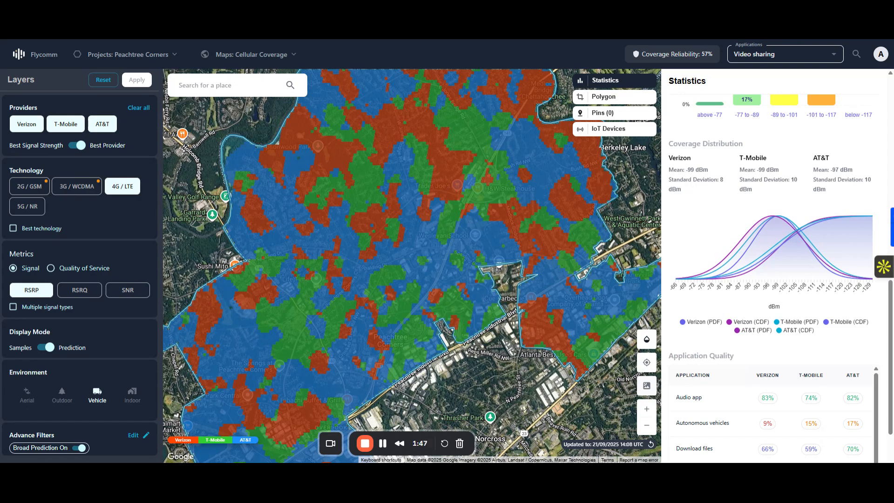
scroll(742, 169, "down", 4)
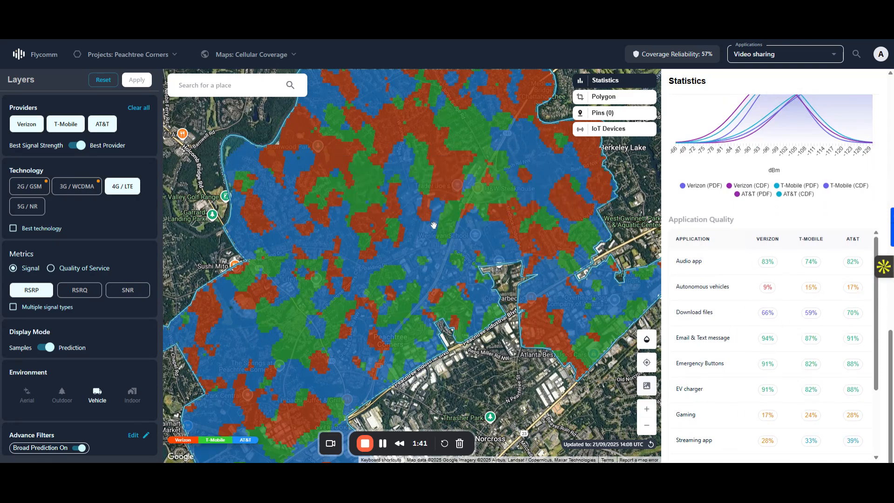
scroll(826, 266, "down", 3)
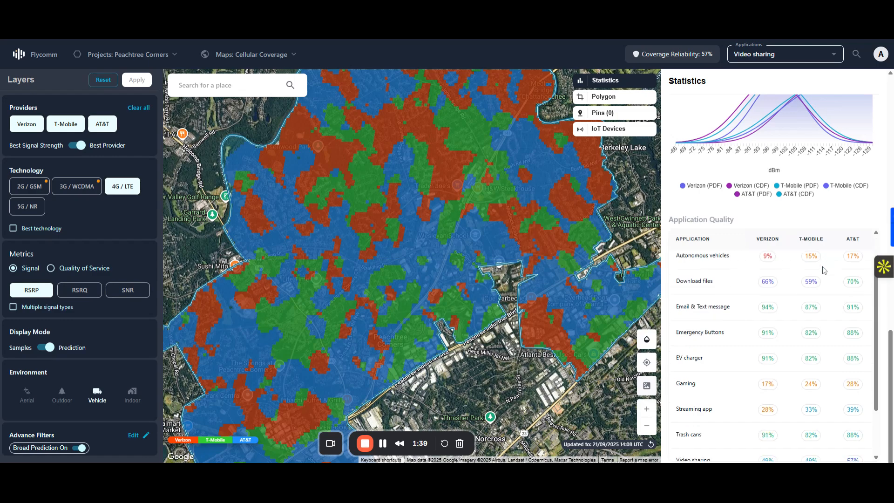
Step: Close the statistics and restrict the coverage map to Verizon's 4G / LTE network only
scroll(824, 270, "up", 3)
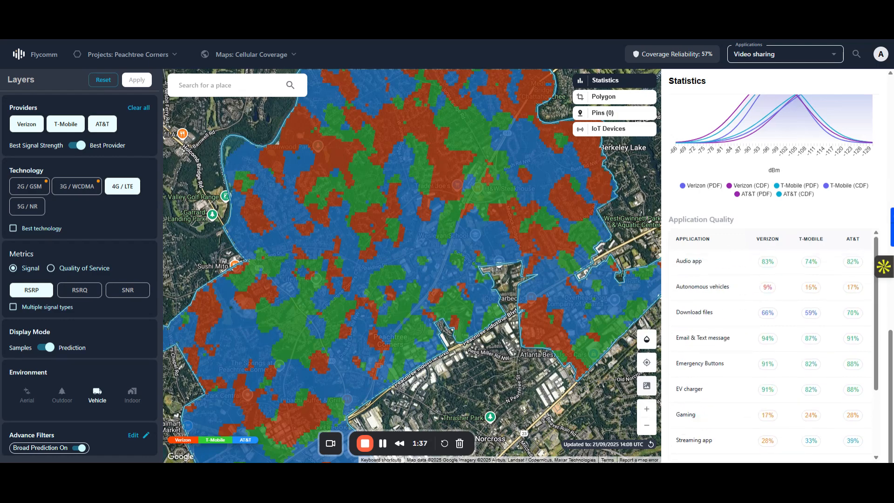
left_click(629, 82)
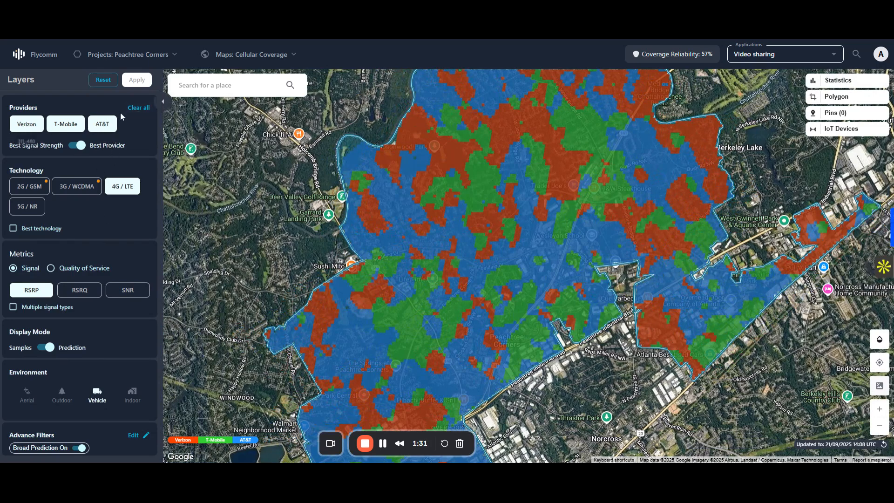
left_click(138, 109)
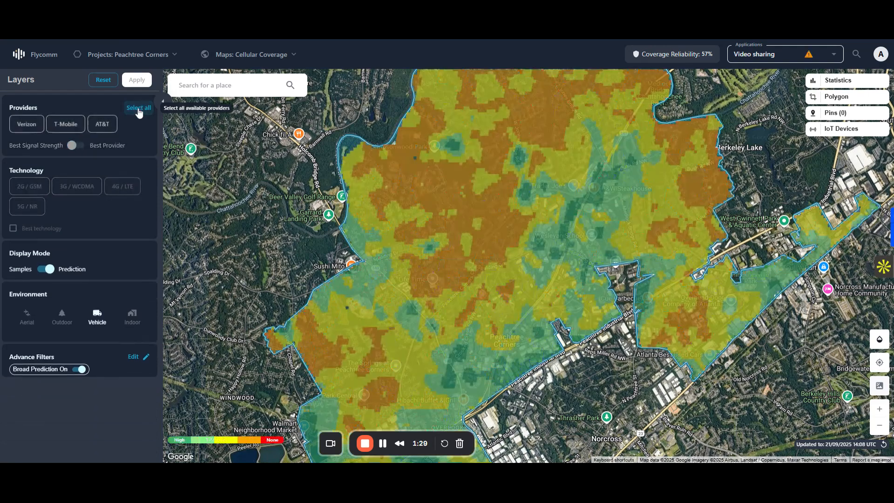
left_click(17, 129)
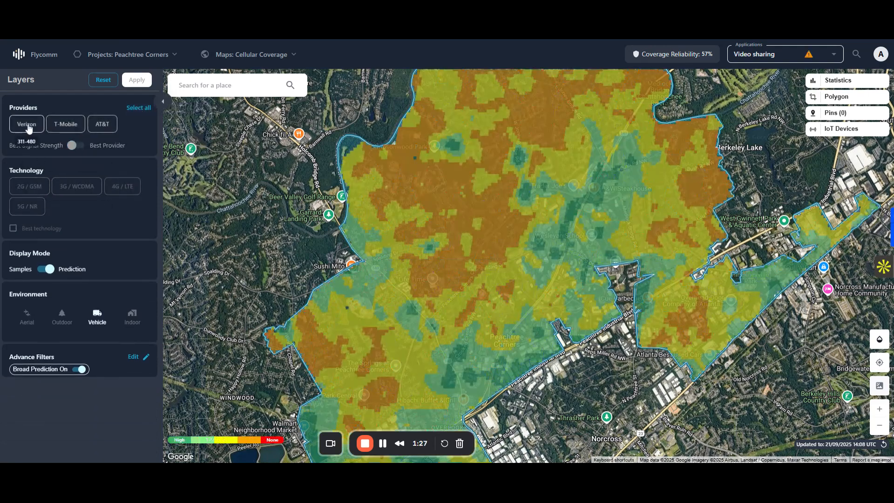
left_click(122, 186)
left_click(135, 85)
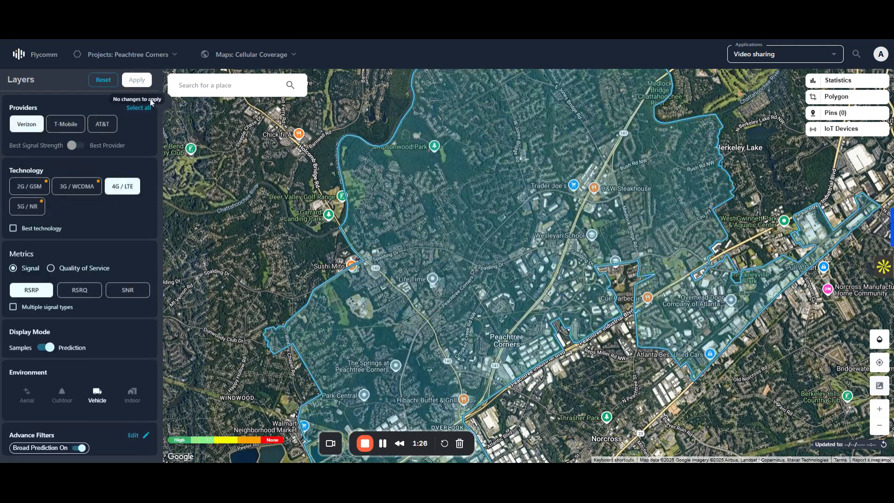
Step: Load the Trash Cans sensor device layout onto the map
left_click(864, 132)
left_click(358, 230)
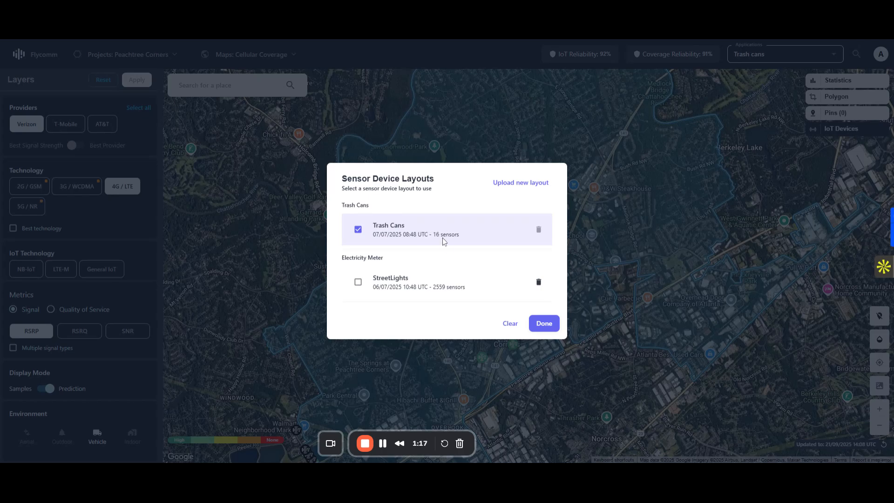
left_click(541, 324)
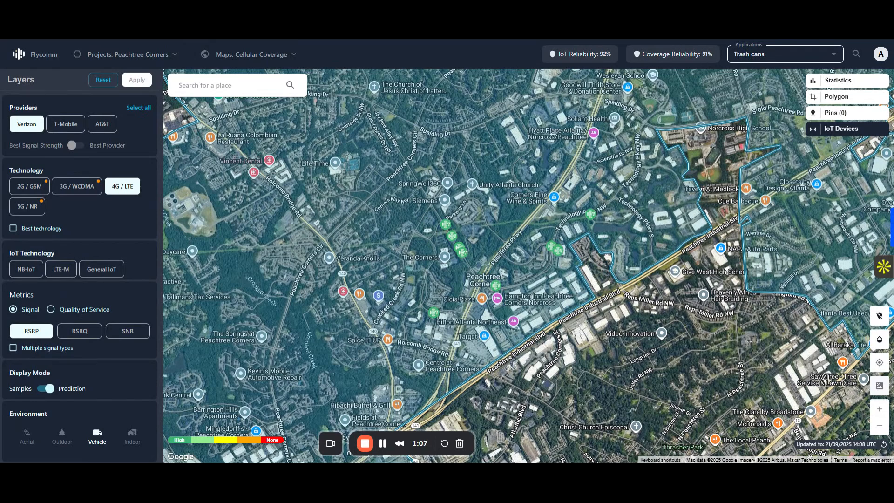
Step: Switch the sensor device layout to StreetLights and examine the sensors' coverage across Peachtree Corners
left_click(865, 130)
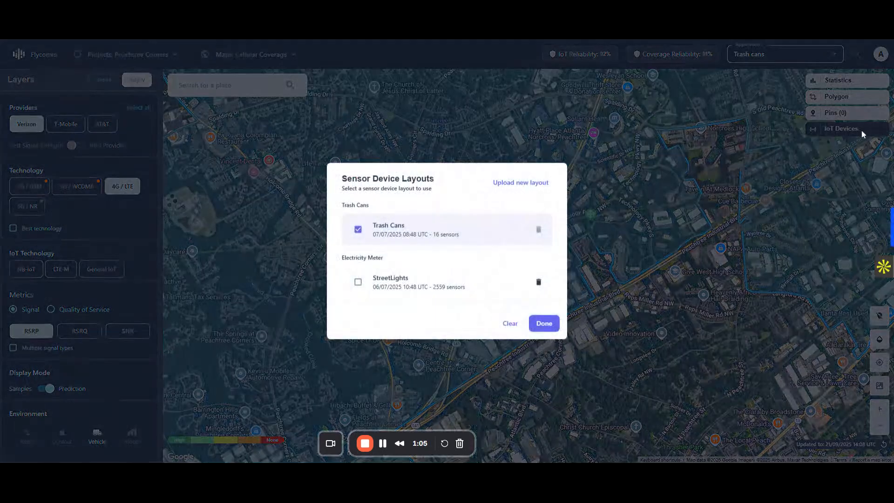
left_click(358, 280)
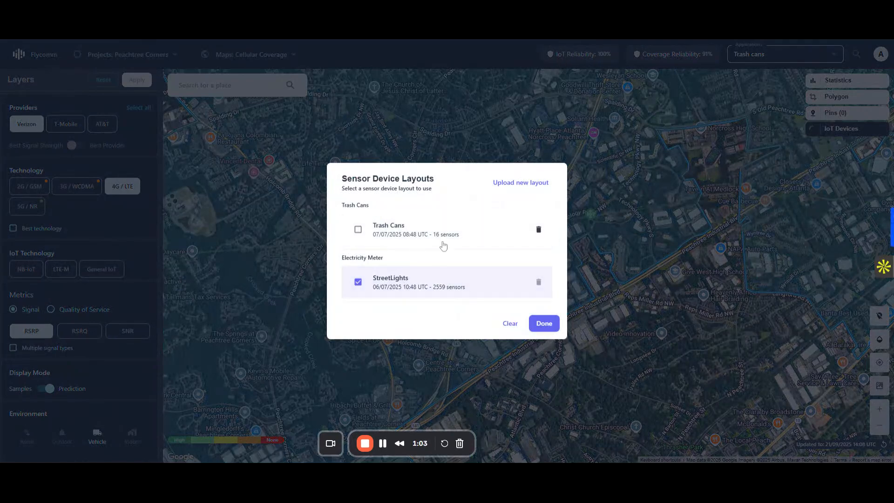
left_click(544, 323)
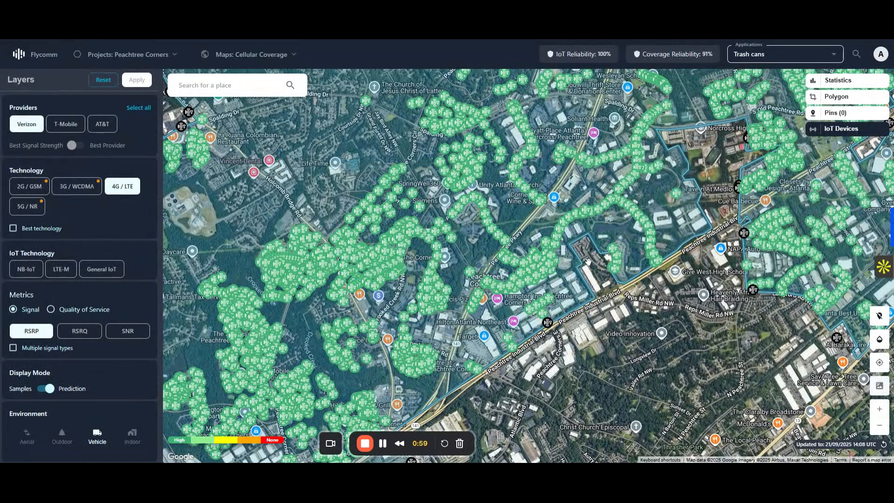
left_click_drag(455, 236, 485, 260)
left_click_drag(385, 184, 418, 174)
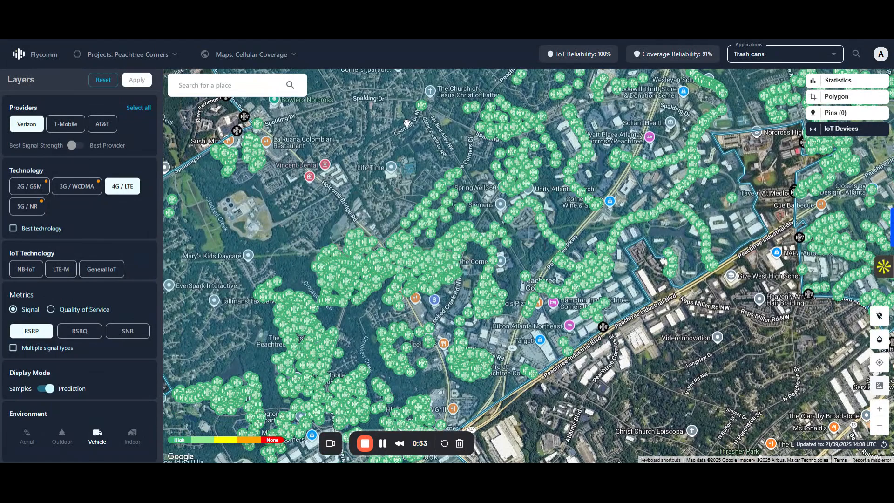
left_click_drag(395, 125, 424, 182)
scroll(424, 182, "down", 1)
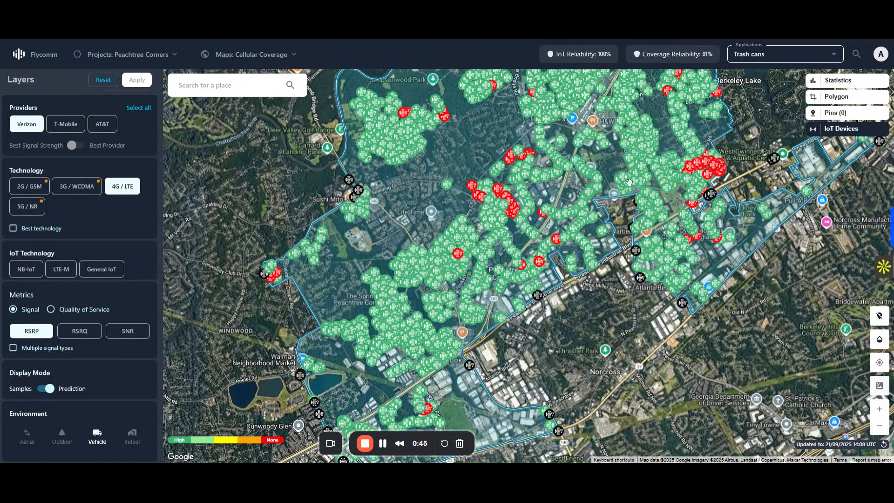
left_click_drag(478, 132, 502, 174)
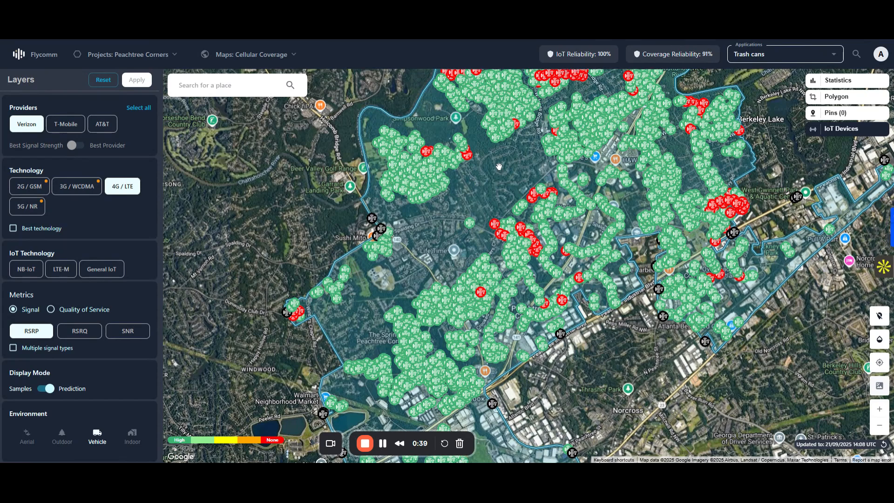